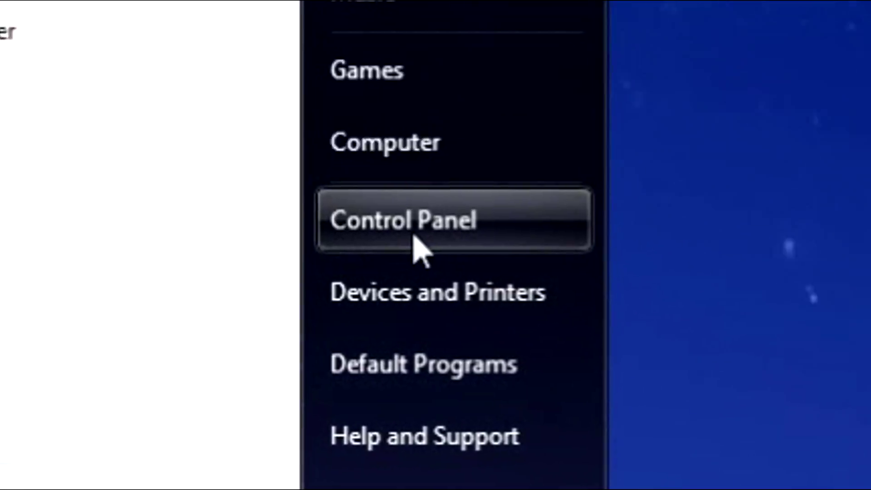
- Switch the active power plan from ASRock Instant Boot to High performance in Power Options
{"action": "left_click", "coordinate": [624, 3]}
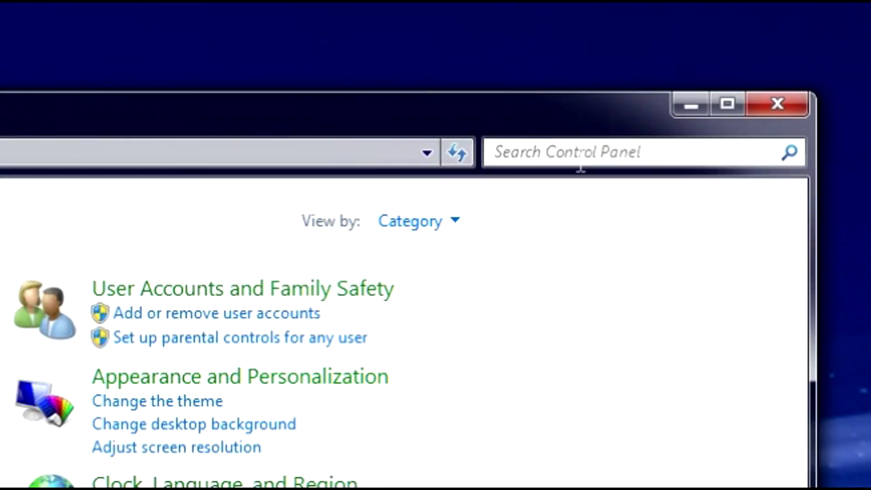
{"action": "left_click", "coordinate": [742, 35]}
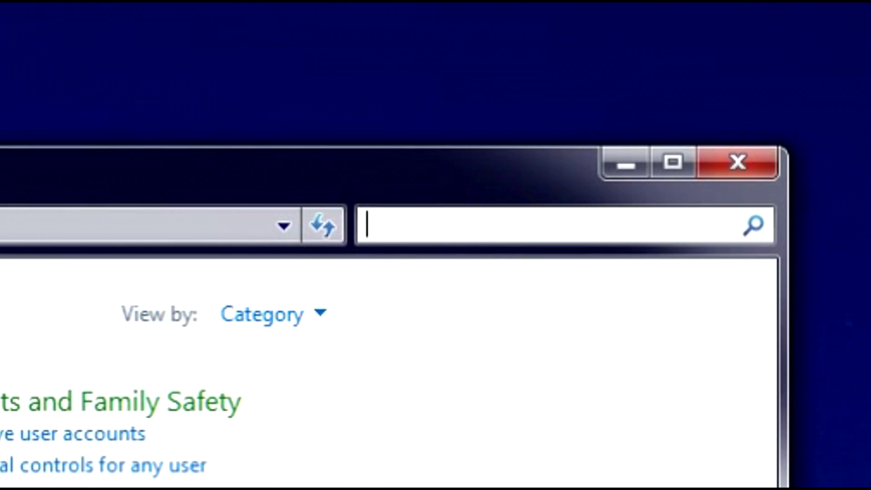
{"action": "type", "text": "power"}
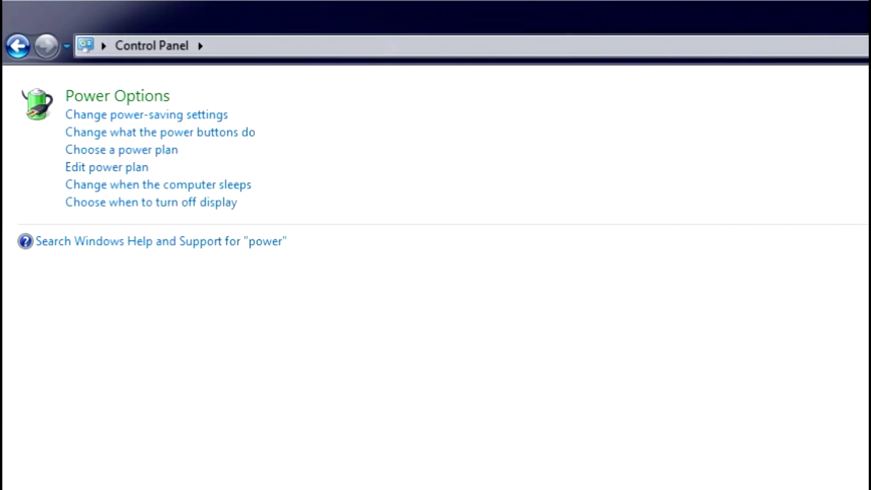
{"action": "left_click", "coordinate": [101, 98]}
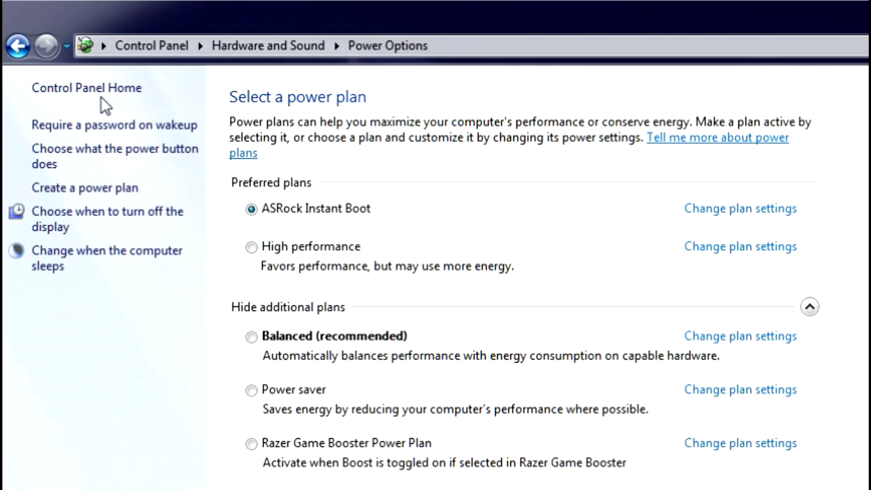
{"action": "left_click", "coordinate": [251, 248]}
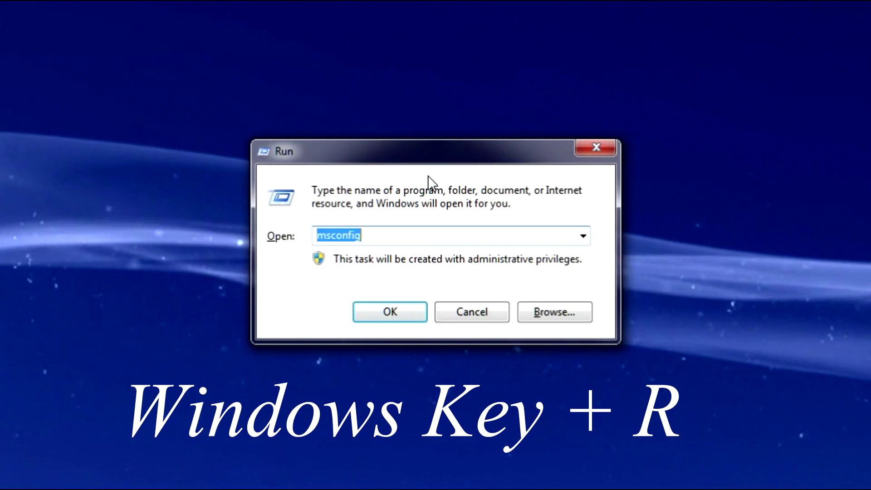
- In msconfig, disable the Google Drive, Google Update and iTunesHelper startup items and apply
{"action": "type", "text": "msconfig"}
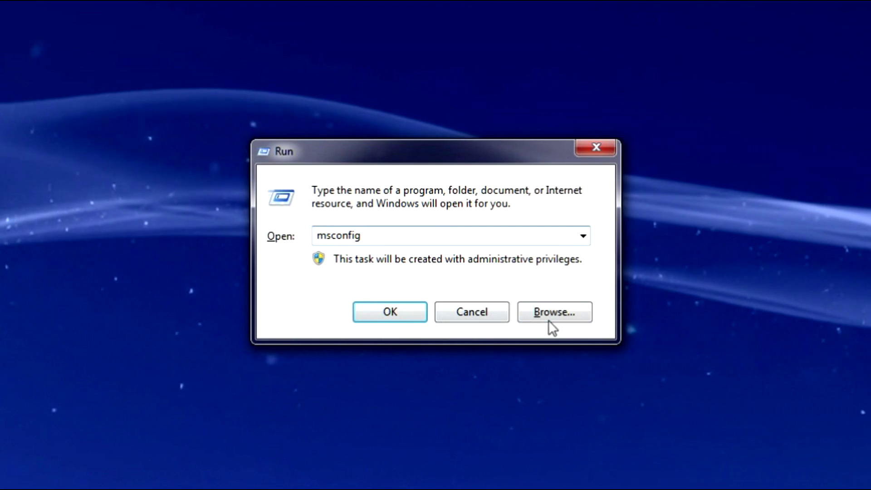
{"action": "left_click", "coordinate": [382, 305]}
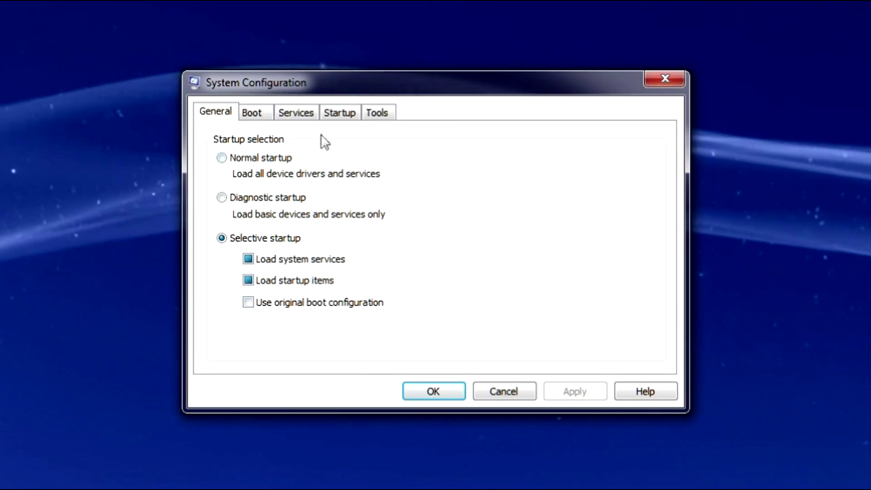
{"action": "left_click", "coordinate": [336, 116]}
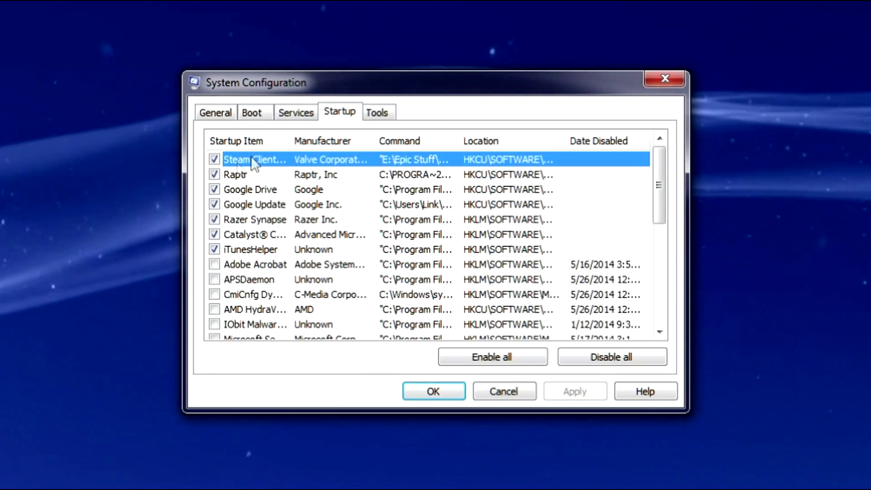
{"action": "left_click", "coordinate": [214, 190]}
{"action": "left_click", "coordinate": [214, 204]}
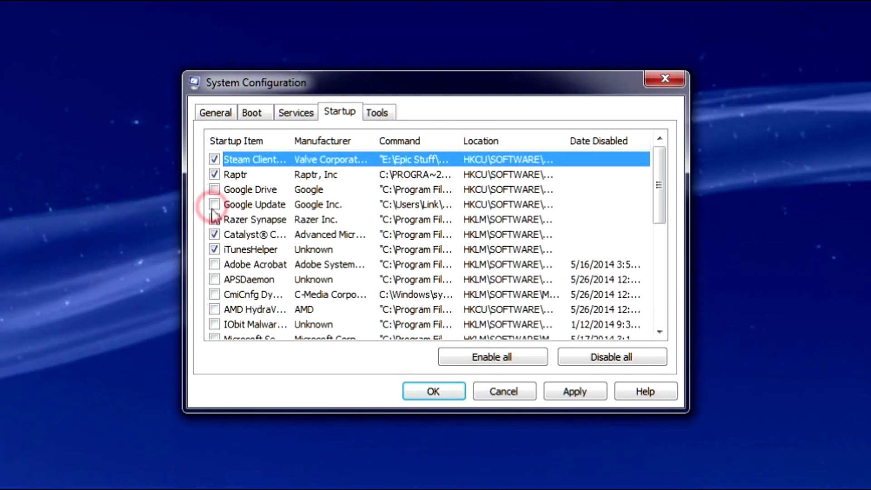
{"action": "left_click", "coordinate": [214, 249]}
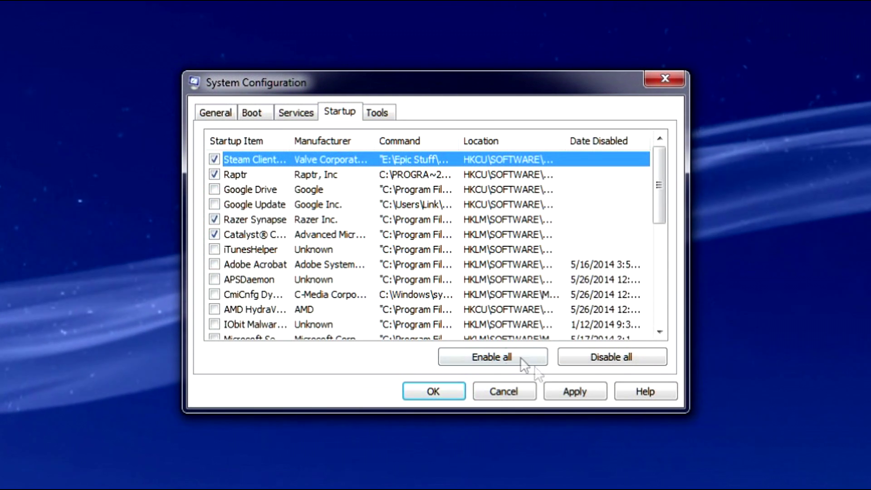
{"action": "left_click", "coordinate": [586, 395]}
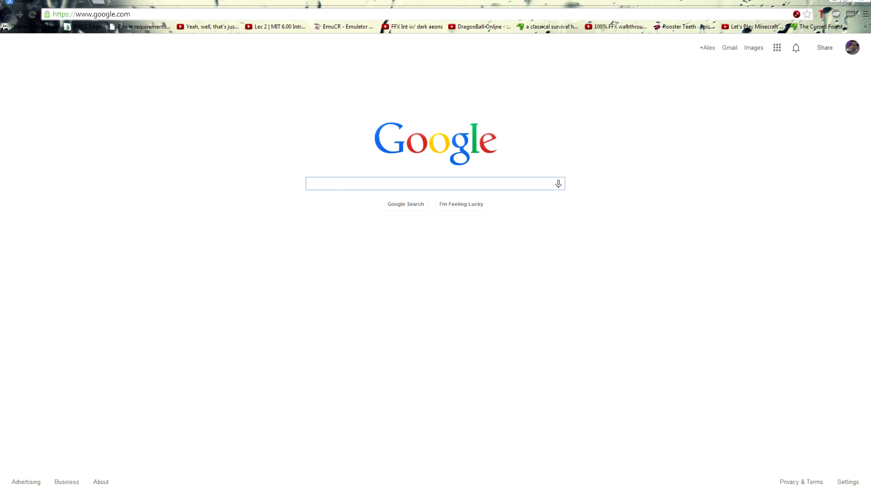
- Search Google for 'Ccleaner' and download the installer from the Piriform site
{"action": "type", "text": "Ccleaner"}
{"action": "key", "text": "Return"}
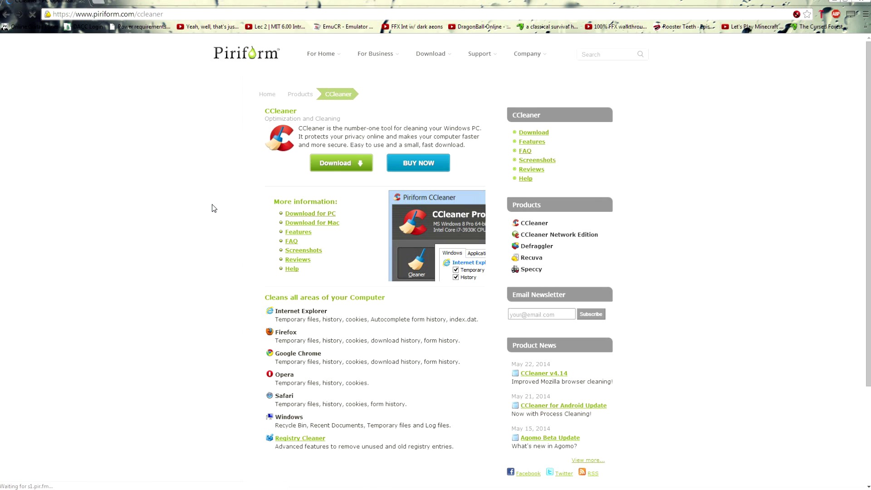
{"action": "left_click", "coordinate": [341, 165]}
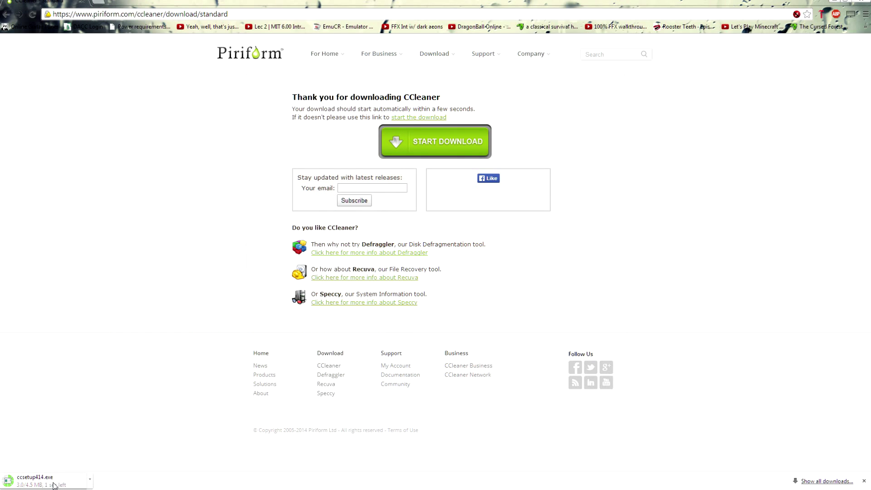
- Run ccsetup414.exe and install CCleaner v4.14 with default settings, launching it at the end
{"action": "left_click", "coordinate": [40, 482]}
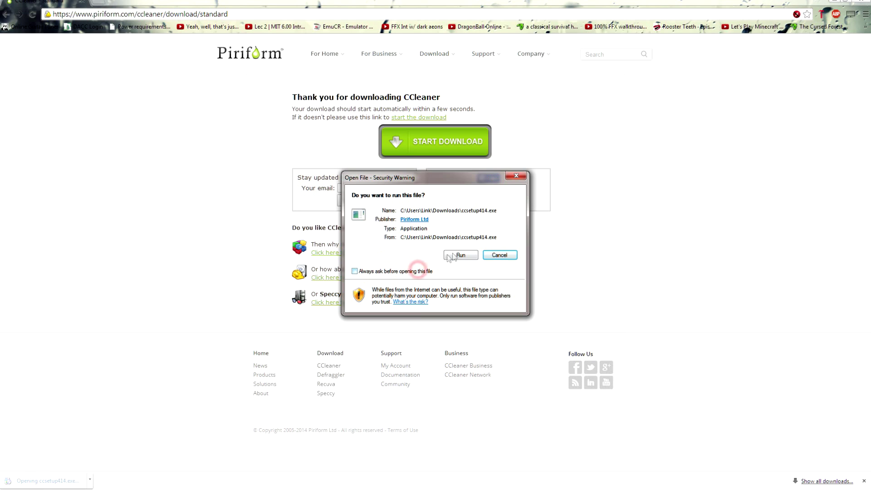
{"action": "left_click", "coordinate": [457, 256]}
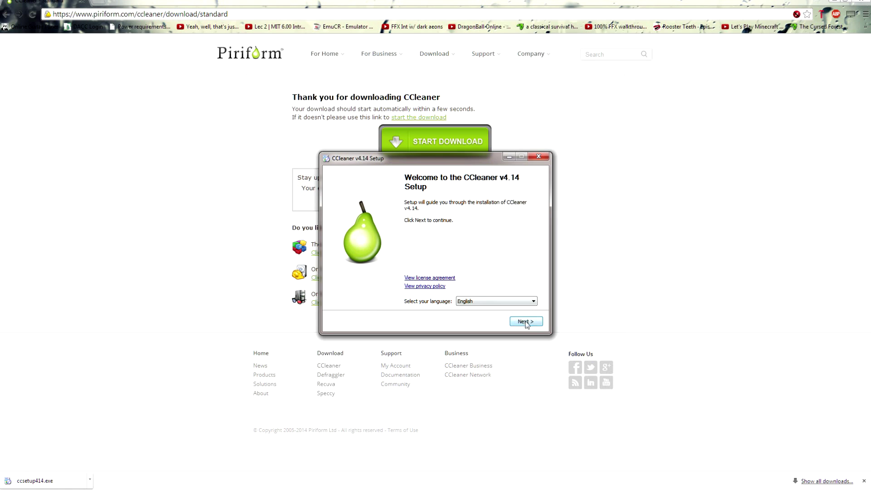
{"action": "left_click", "coordinate": [526, 321]}
{"action": "key", "text": "alt+a"}
{"action": "left_click", "coordinate": [525, 322]}
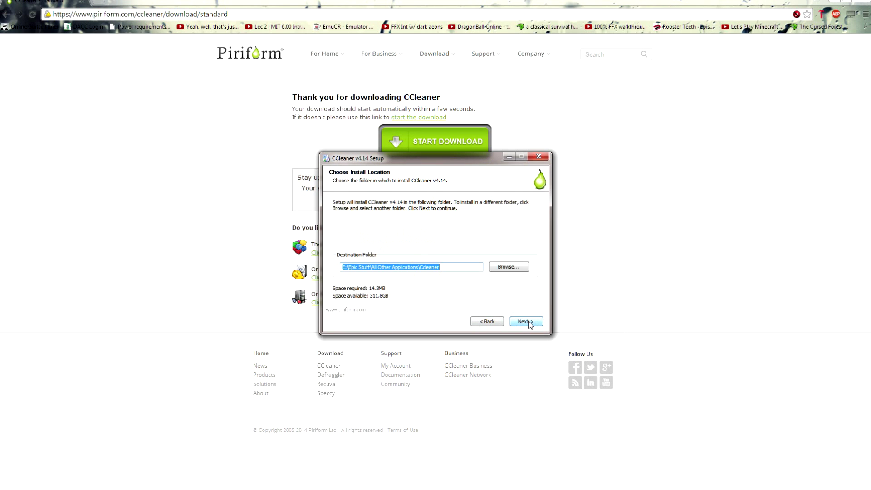
{"action": "left_click", "coordinate": [528, 322]}
{"action": "left_click", "coordinate": [531, 321]}
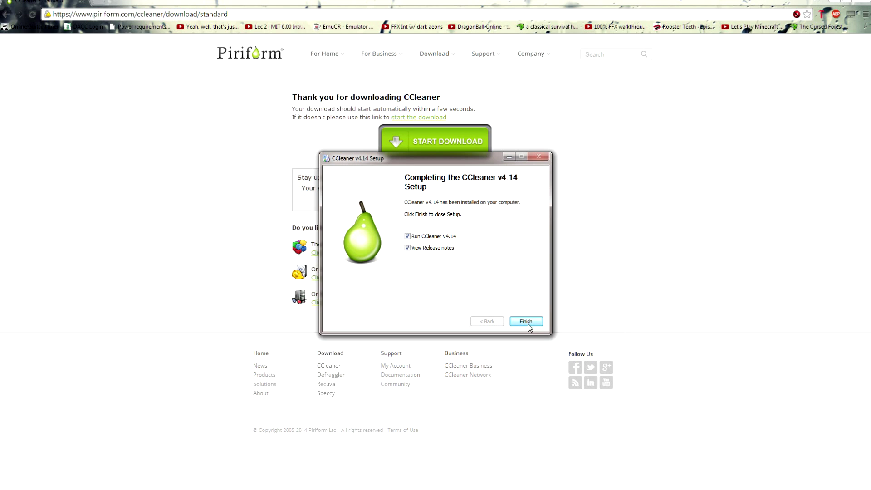
{"action": "left_click", "coordinate": [527, 321]}
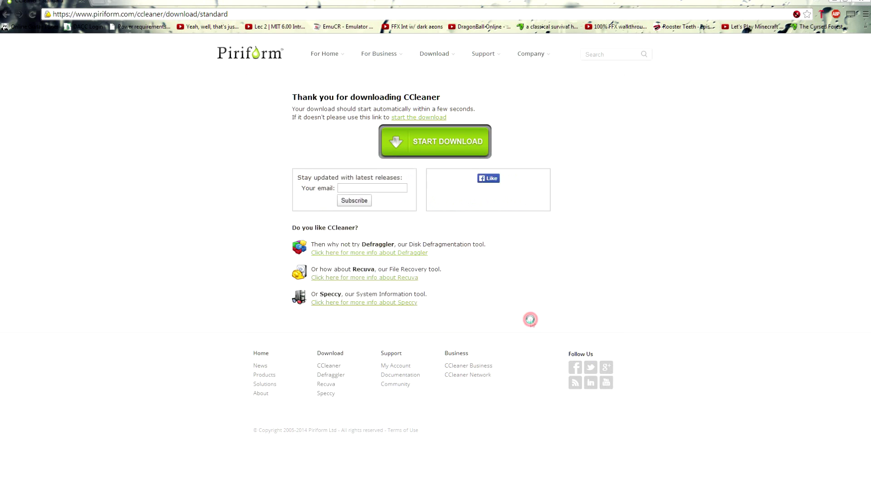
- Clean 430 MB of junk files, then scan and fix all 59 registry issues without a backup
{"action": "left_click", "coordinate": [862, 5]}
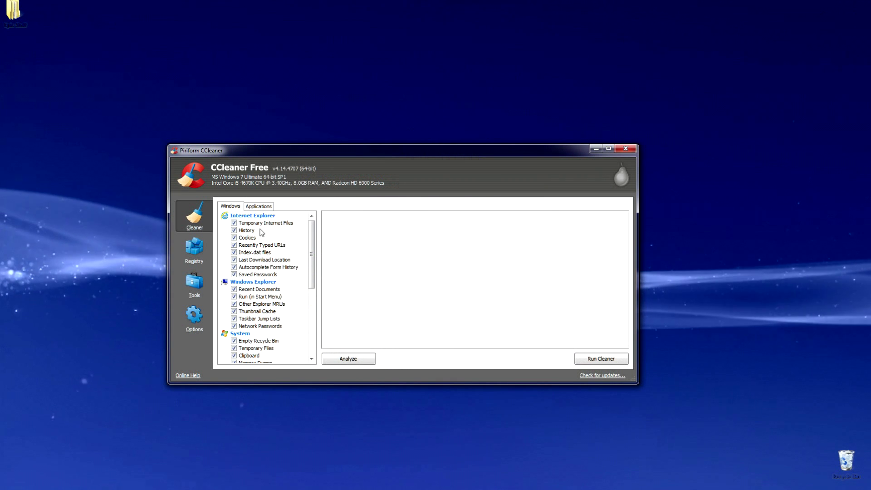
{"action": "left_click", "coordinate": [589, 360]}
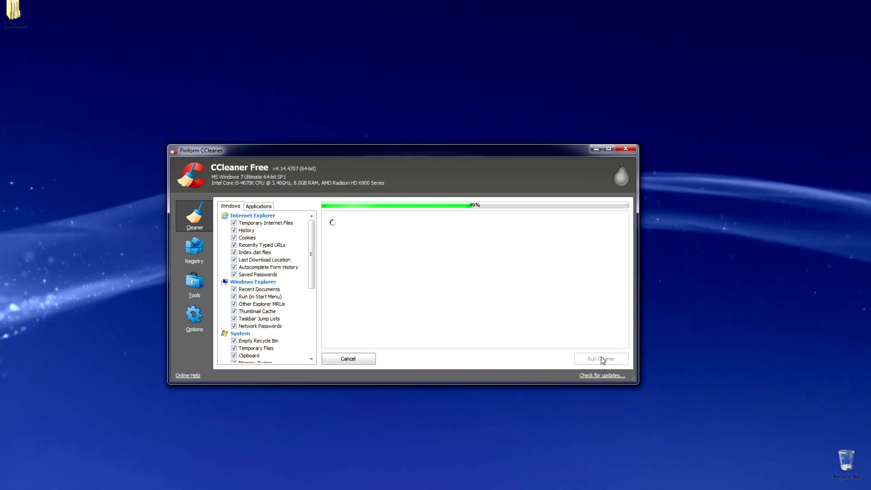
{"action": "left_click", "coordinate": [207, 259]}
{"action": "left_click", "coordinate": [354, 359]}
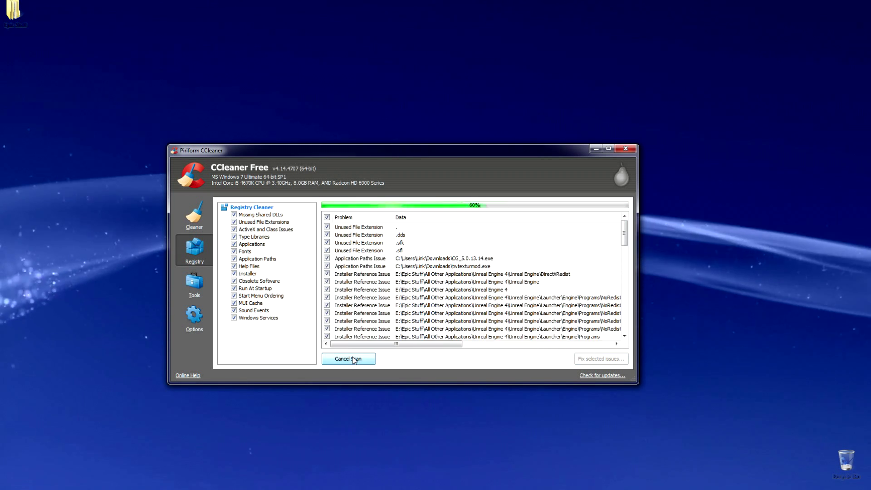
{"action": "left_click", "coordinate": [604, 358]}
{"action": "left_click", "coordinate": [440, 270]}
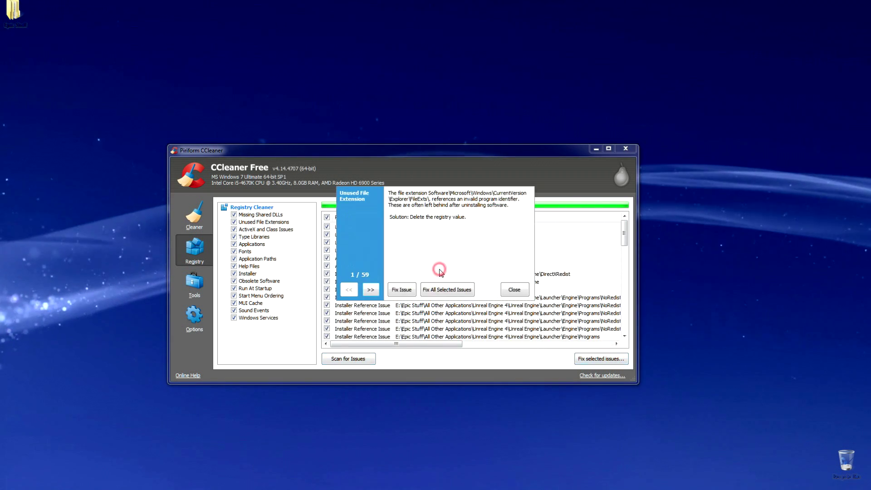
{"action": "left_click", "coordinate": [437, 289]}
{"action": "left_click", "coordinate": [517, 290]}
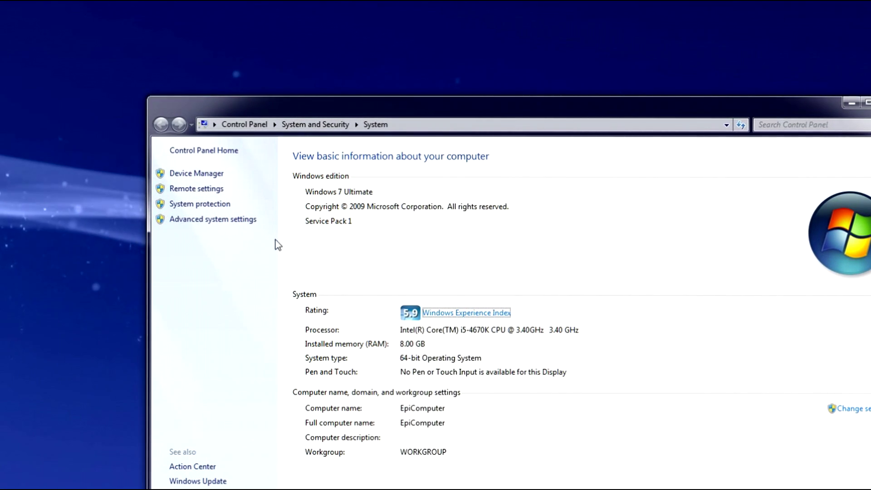
- In Performance Options, disable visual styles, icon-label shadows, smooth-scroll lists, font smoothing and sliding combo boxes
{"action": "left_click", "coordinate": [227, 220]}
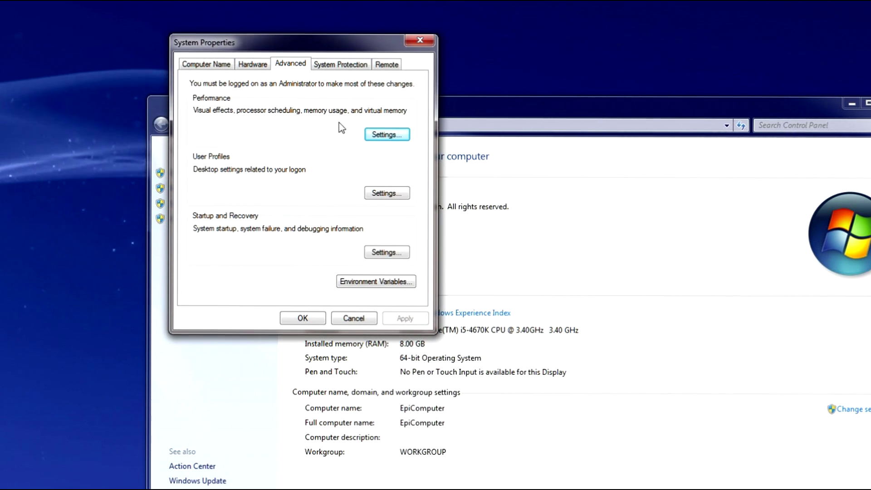
{"action": "left_click", "coordinate": [386, 135]}
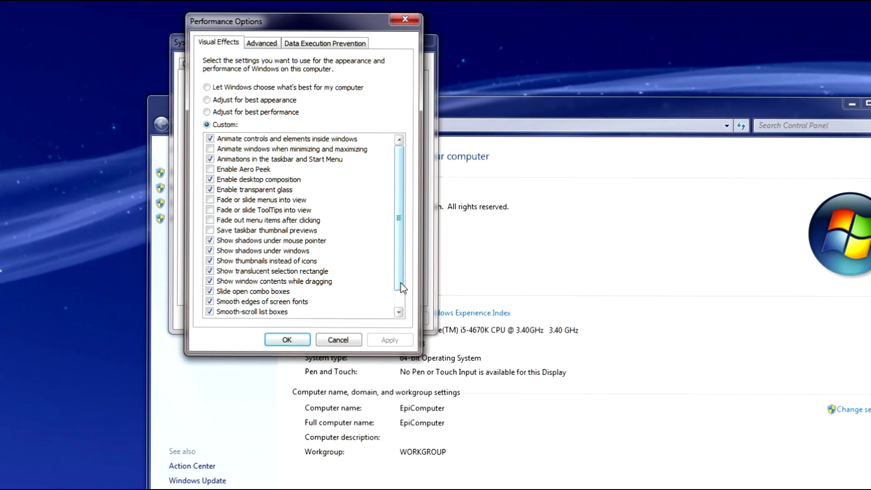
{"action": "left_click_drag", "start_coordinate": [401, 285], "coordinate": [404, 315]}
{"action": "left_click", "coordinate": [209, 312]}
{"action": "left_click", "coordinate": [210, 301]}
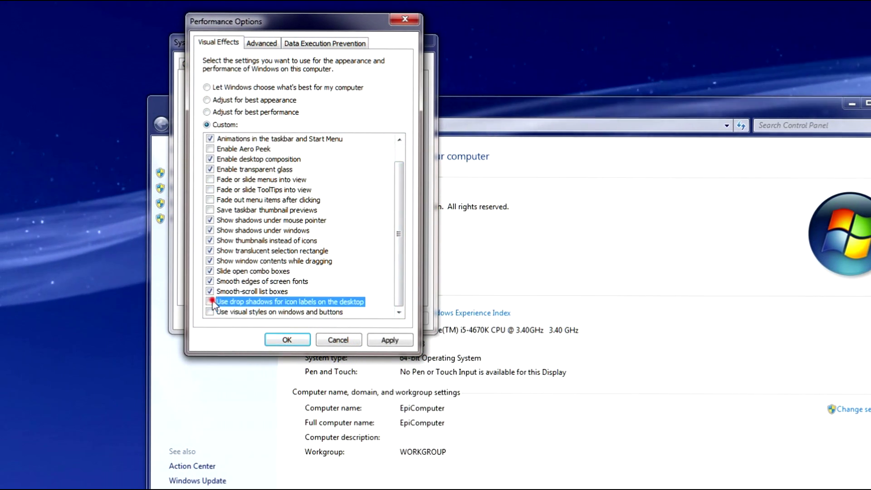
{"action": "left_click", "coordinate": [210, 292]}
{"action": "left_click", "coordinate": [210, 281]}
{"action": "left_click", "coordinate": [210, 271]}
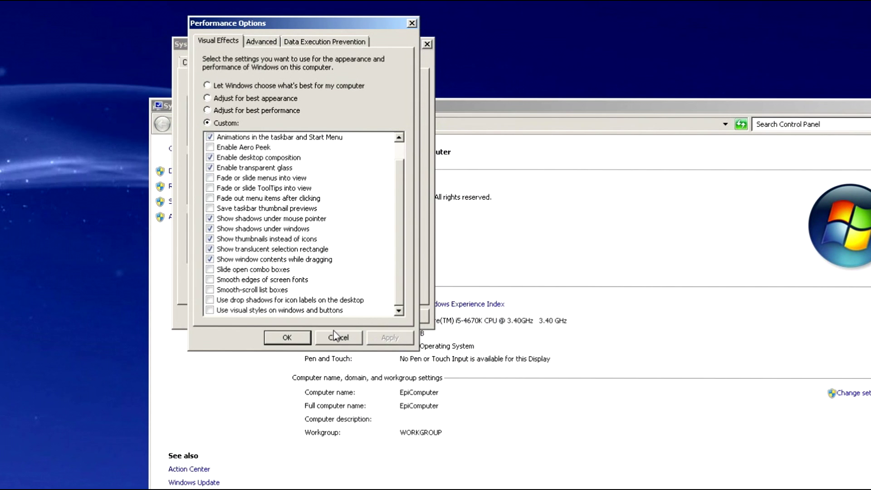
{"action": "left_click", "coordinate": [289, 338]}
{"action": "left_click", "coordinate": [303, 316]}
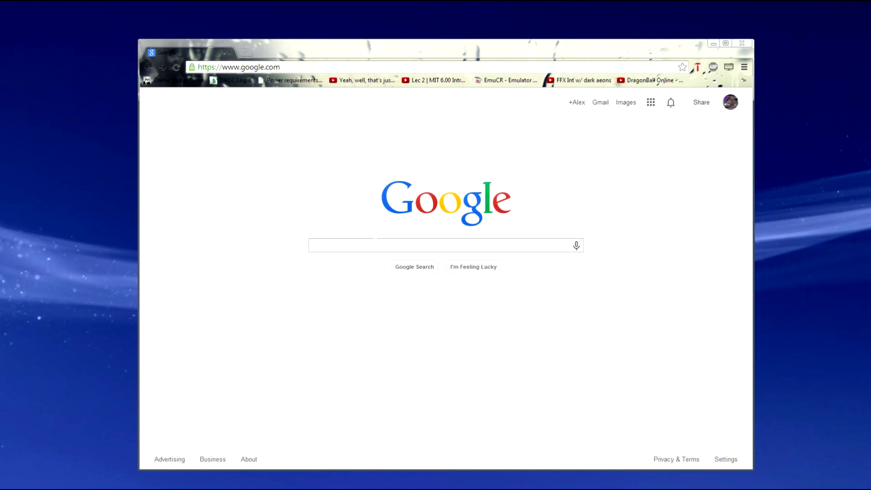
- Search 'razer game booster' and download RazerGameBoosterSetup_4.2.45.0.exe for Windows 7
{"action": "type", "text": "razer game "}
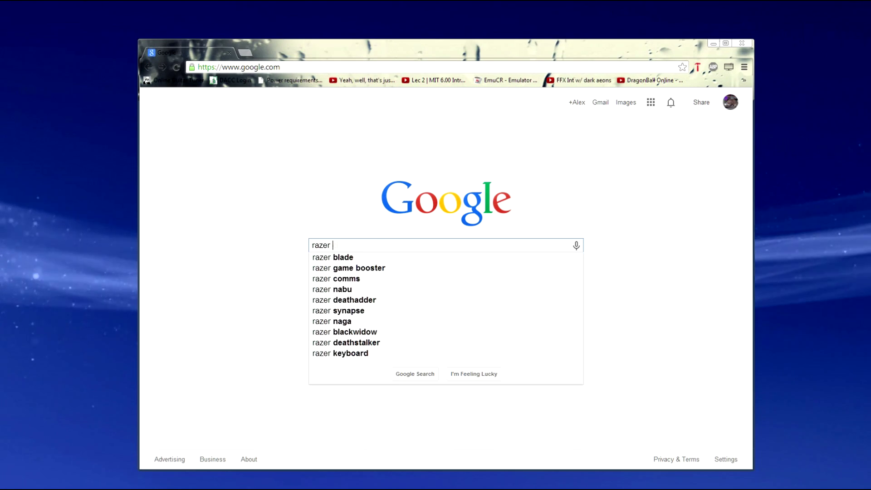
{"action": "type", "text": "booster"}
{"action": "key", "text": "Return"}
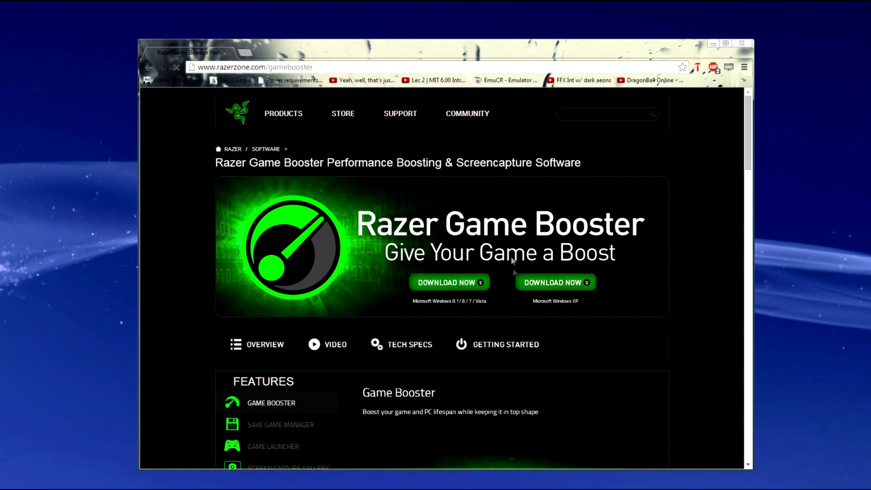
{"action": "left_click", "coordinate": [467, 286]}
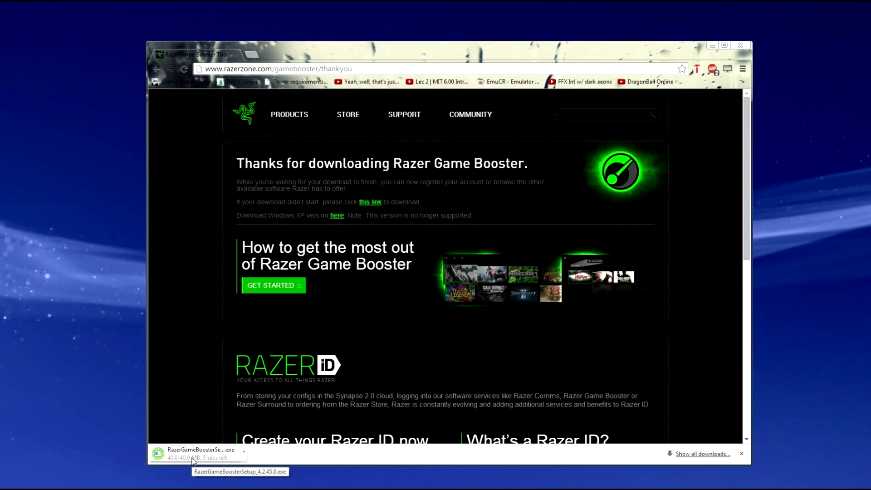
{"action": "left_click", "coordinate": [193, 454]}
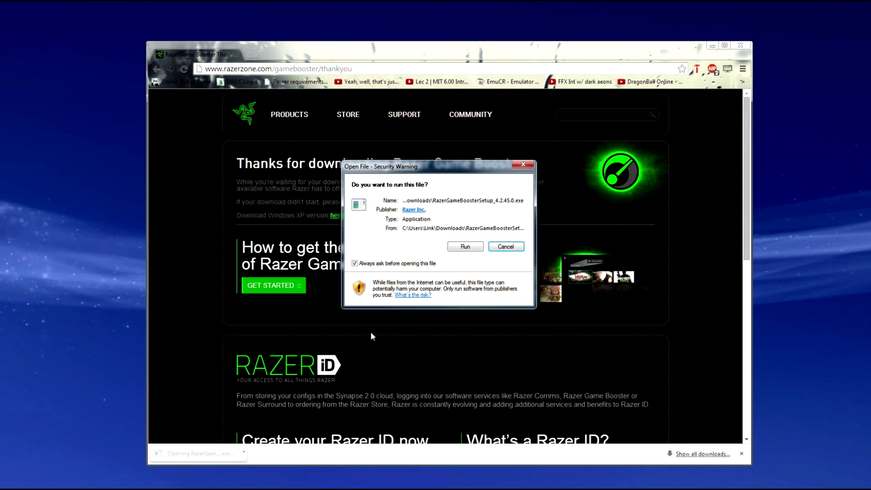
- Run the Razer Game Booster installer to completion with Game Booster launching at Finish
{"action": "left_click", "coordinate": [456, 249]}
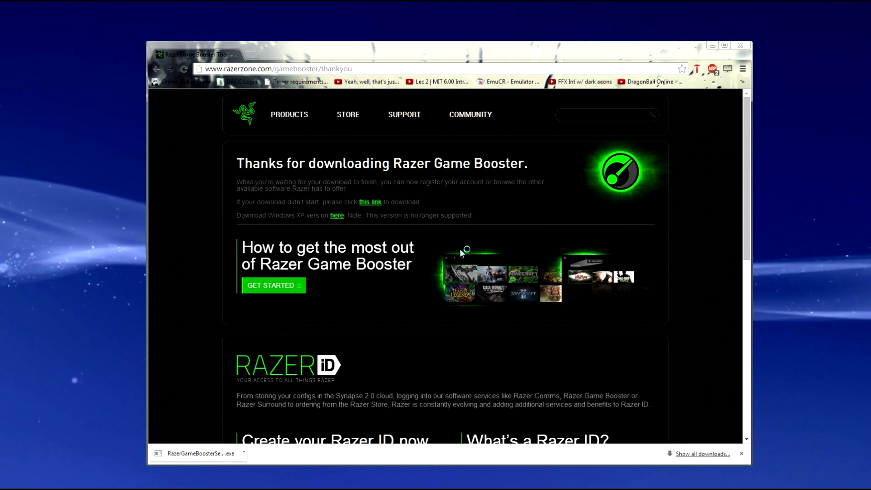
{"action": "left_click", "coordinate": [460, 249]}
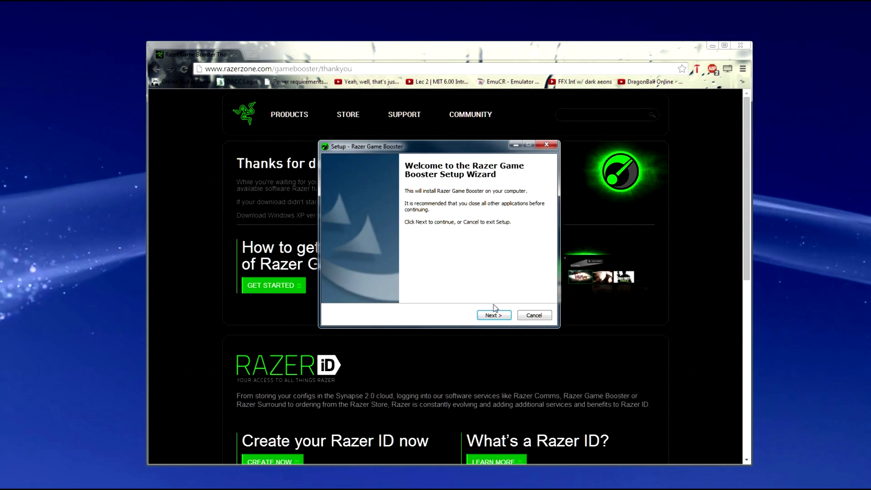
{"action": "left_click", "coordinate": [498, 313]}
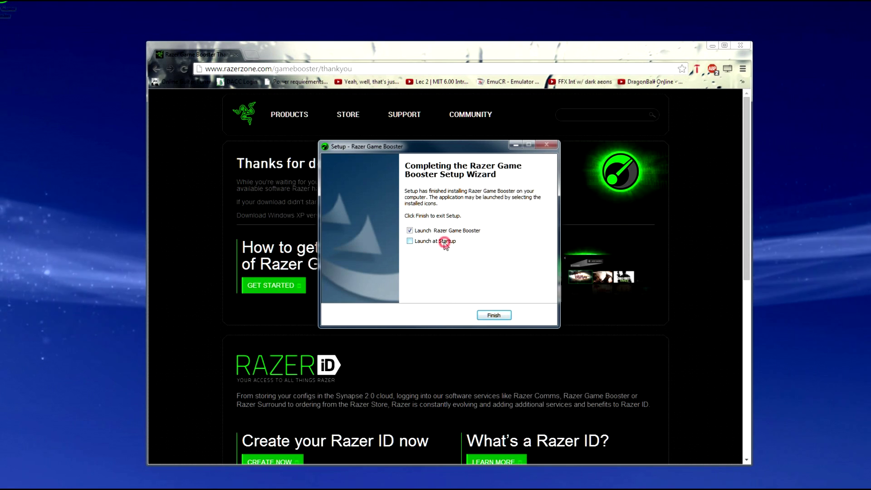
{"action": "left_click", "coordinate": [494, 315]}
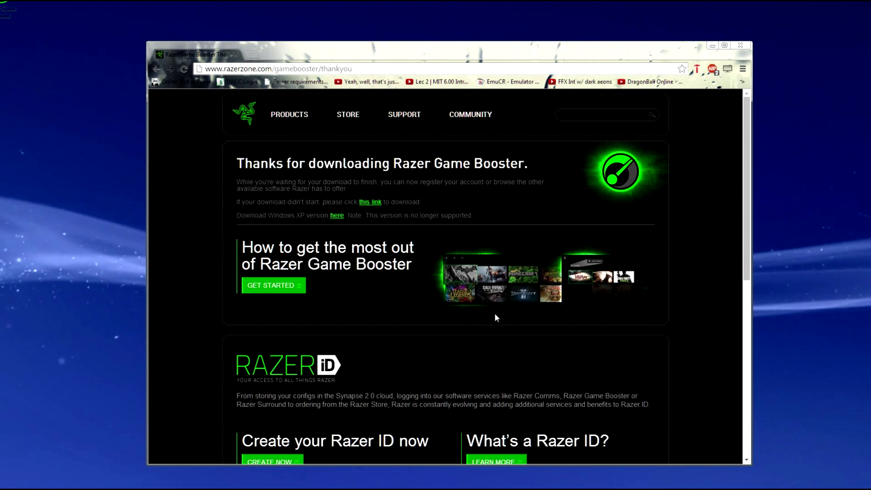
{"action": "left_click", "coordinate": [746, 47]}
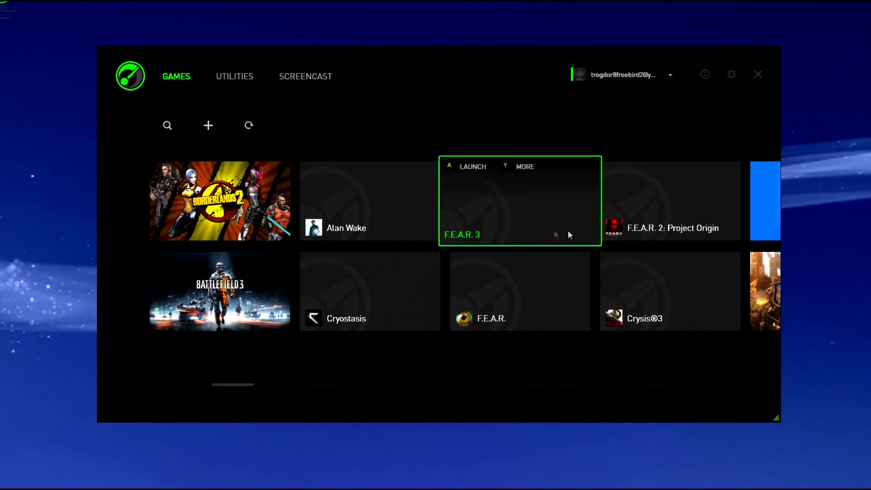
- Go to Utilities, cancelling save-sync prompts for Borderlands 2, Cryostasis and F.E.A.R. 3
{"action": "left_click", "coordinate": [230, 77]}
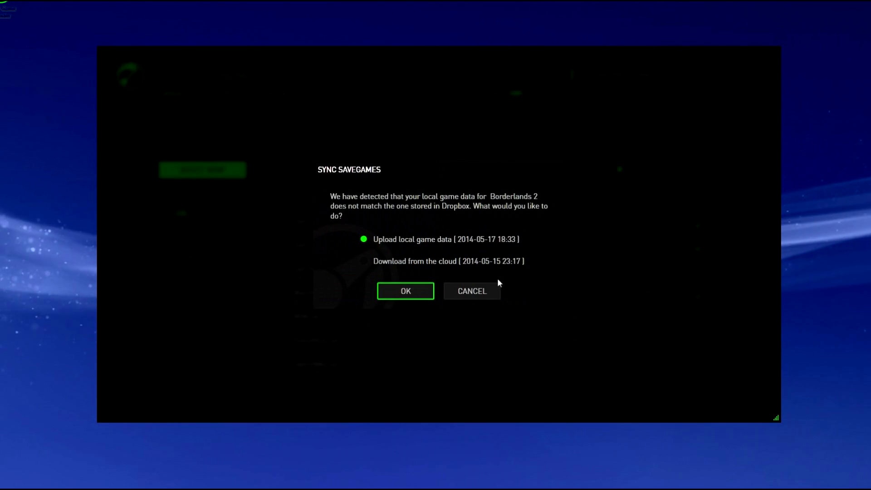
{"action": "left_click", "coordinate": [490, 294]}
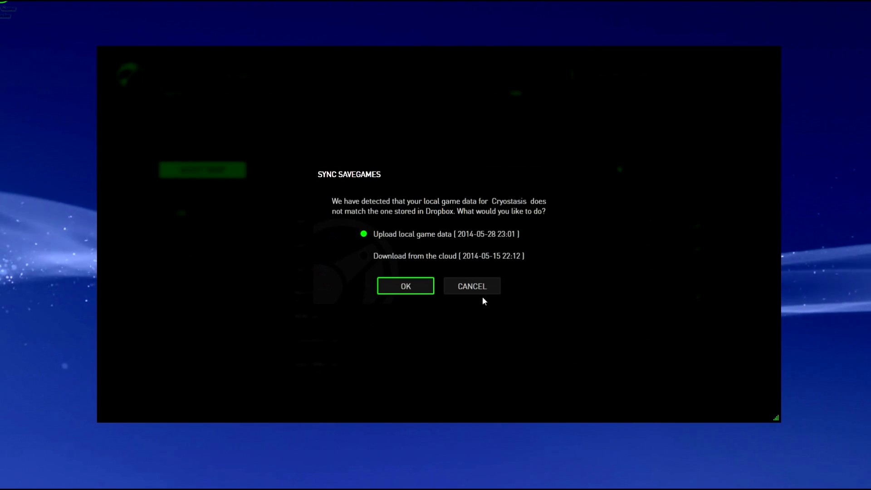
{"action": "left_click", "coordinate": [484, 293]}
{"action": "left_click", "coordinate": [483, 280]}
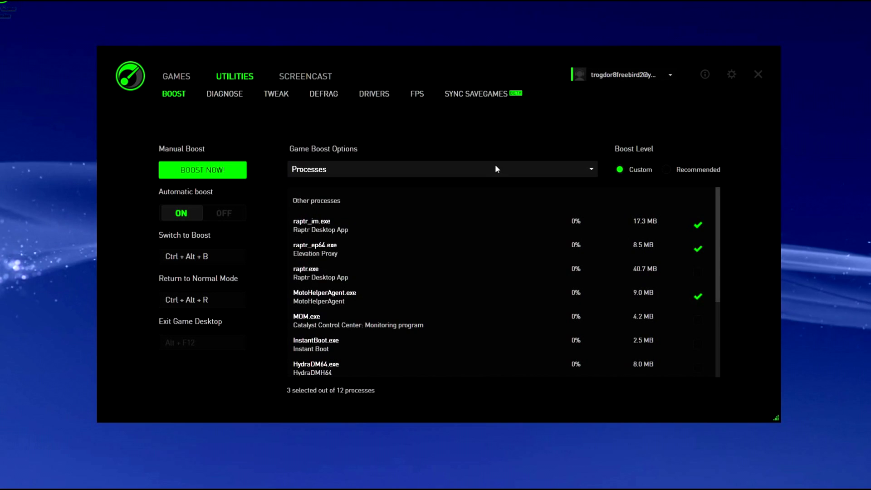
- Upload the local Half-Life 2 save data
{"action": "scroll", "coordinate": [524, 227], "scroll_direction": "down", "scroll_amount": 5}
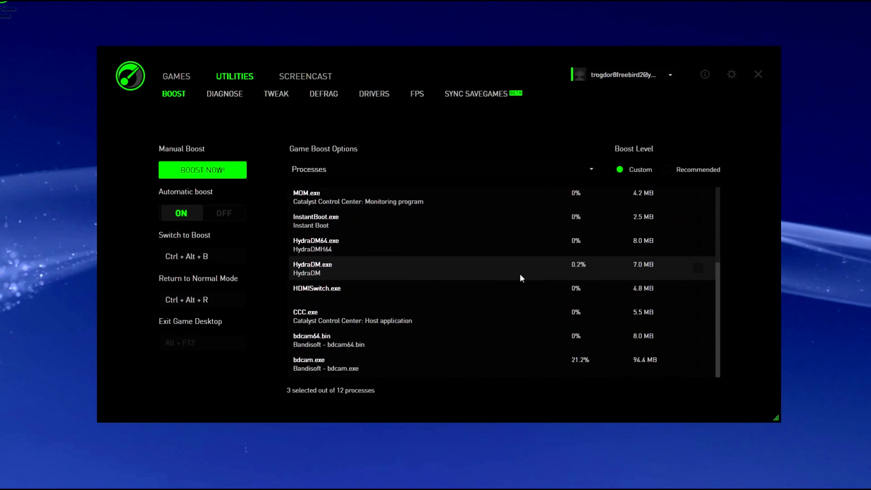
{"action": "scroll", "coordinate": [520, 273], "scroll_direction": "up", "scroll_amount": 5}
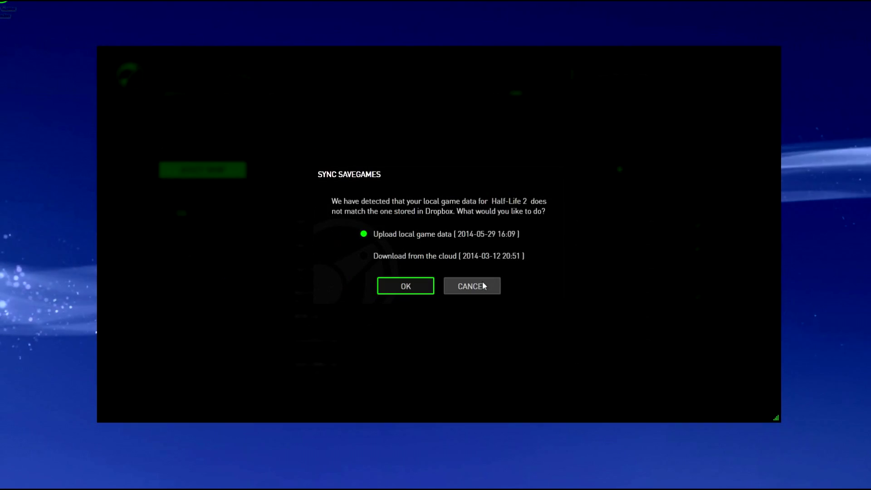
{"action": "left_click", "coordinate": [405, 286]}
- Browse the Diagnose, Tweak, Defrag, Drivers and Sync Savegames utility pages, ending on FPS
{"action": "left_click", "coordinate": [236, 97]}
{"action": "left_click", "coordinate": [276, 97]}
{"action": "left_click", "coordinate": [318, 98]}
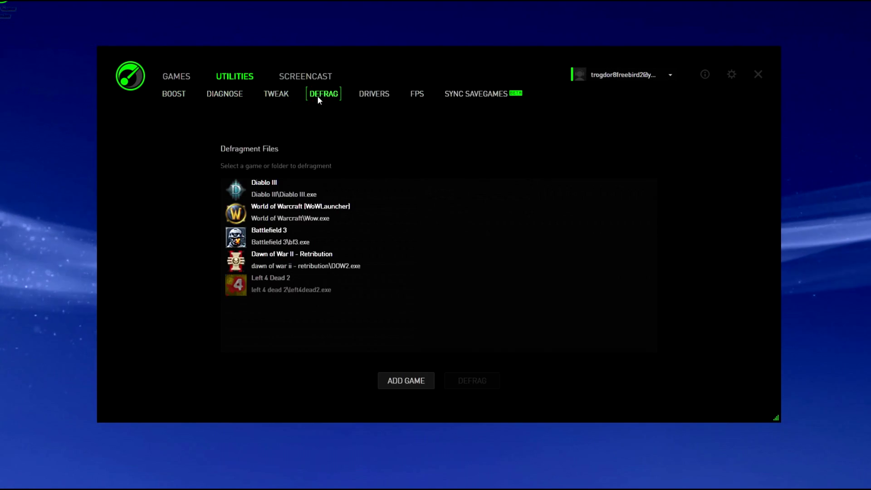
{"action": "left_click", "coordinate": [383, 99]}
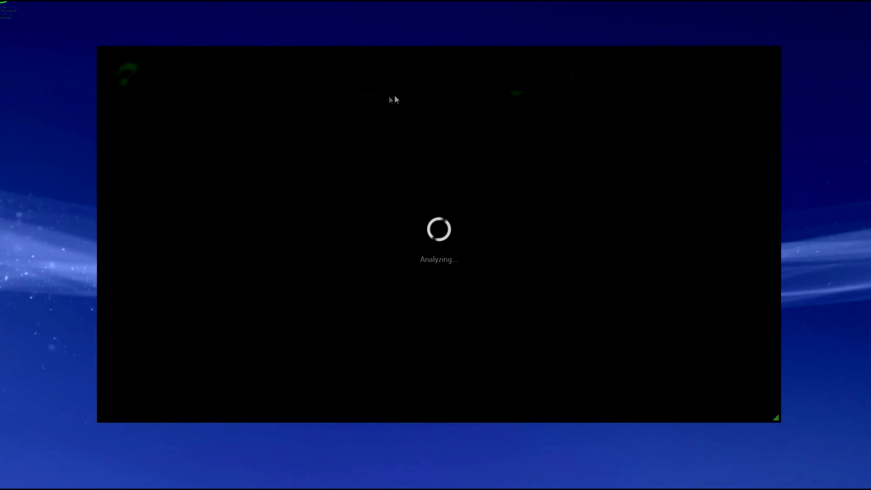
{"action": "left_click", "coordinate": [462, 95]}
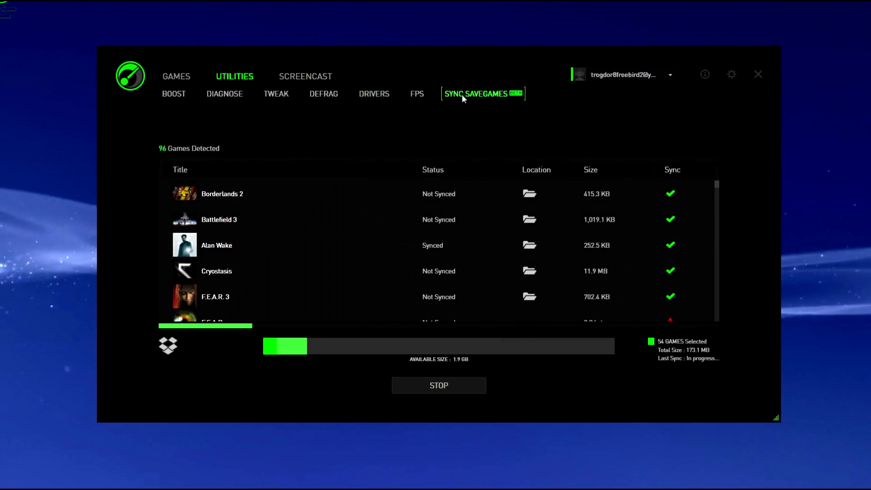
{"action": "left_click", "coordinate": [420, 94]}
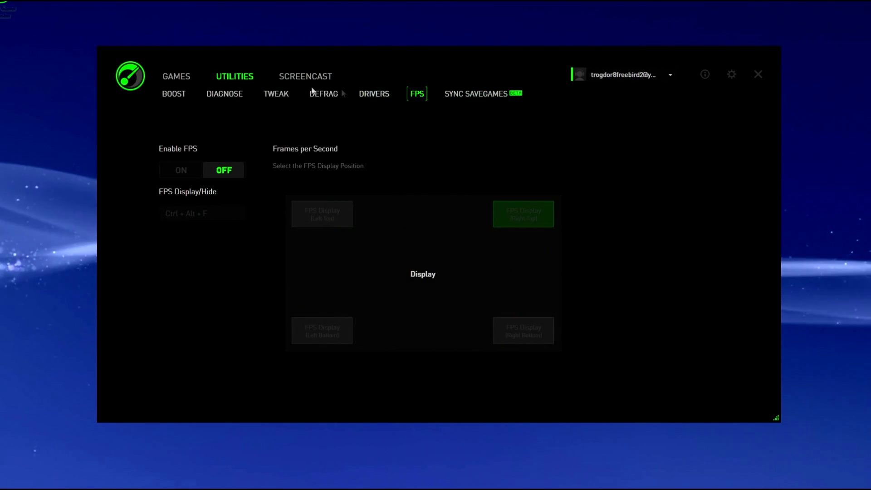
- Review download pages for Visual C++ 2005 x64, 2008/2010 SP1 x86 and x64, .NET 4.5 and DirectX
{"action": "left_click", "coordinate": [177, 78]}
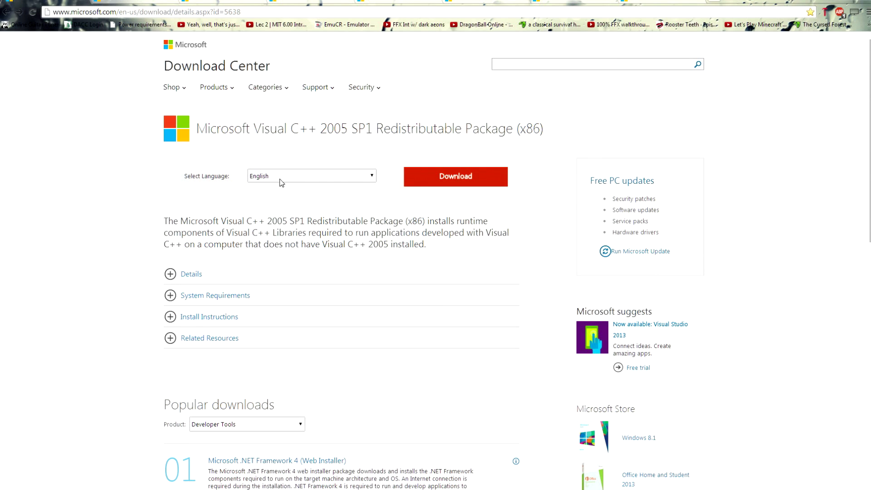
{"action": "left_click", "coordinate": [127, 1]}
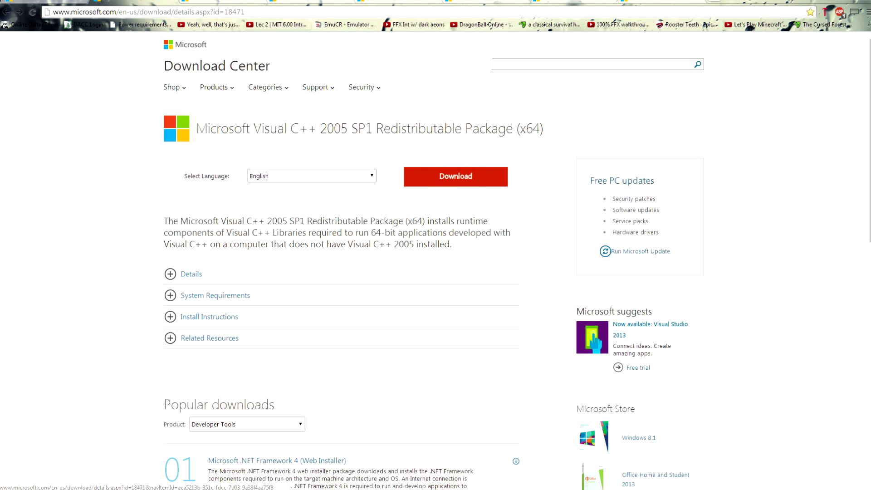
{"action": "left_click", "coordinate": [218, 3]}
{"action": "left_click", "coordinate": [307, 3]}
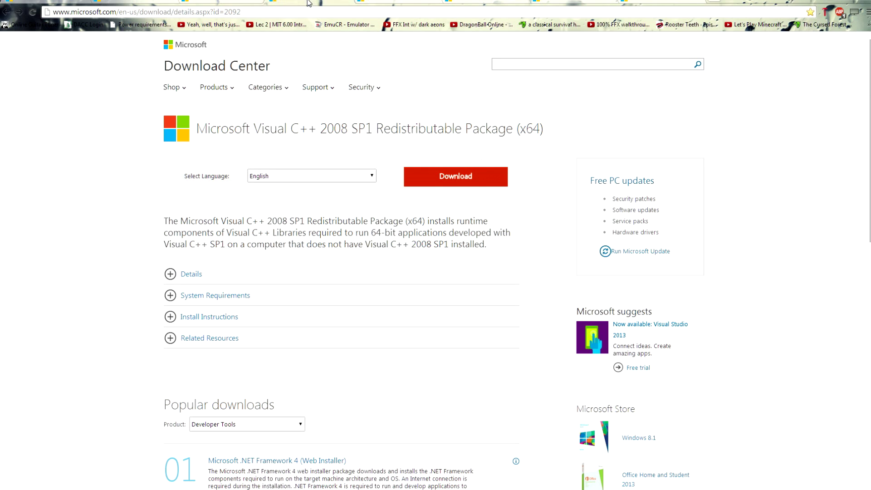
{"action": "left_click", "coordinate": [389, 3]}
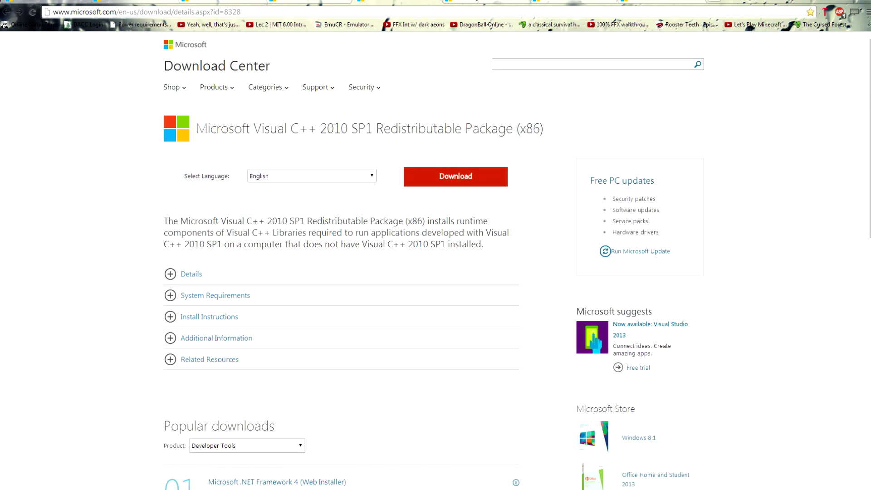
{"action": "left_click", "coordinate": [485, 1]}
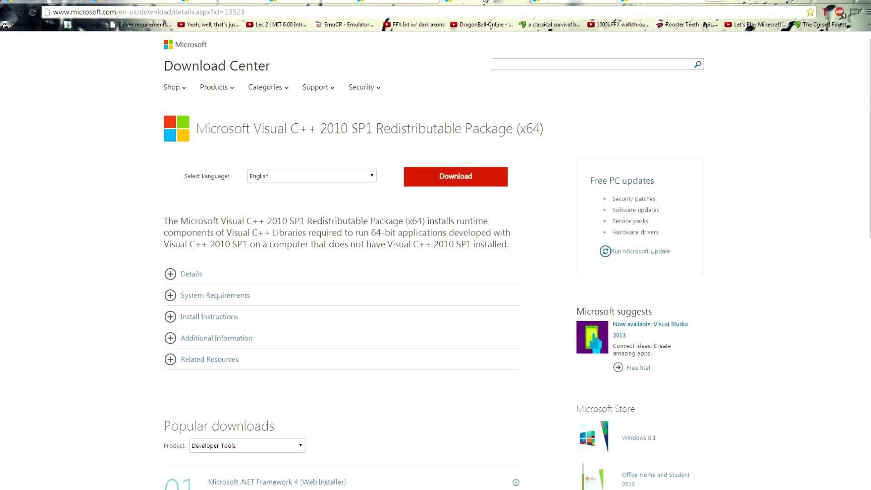
{"action": "left_click", "coordinate": [585, 3]}
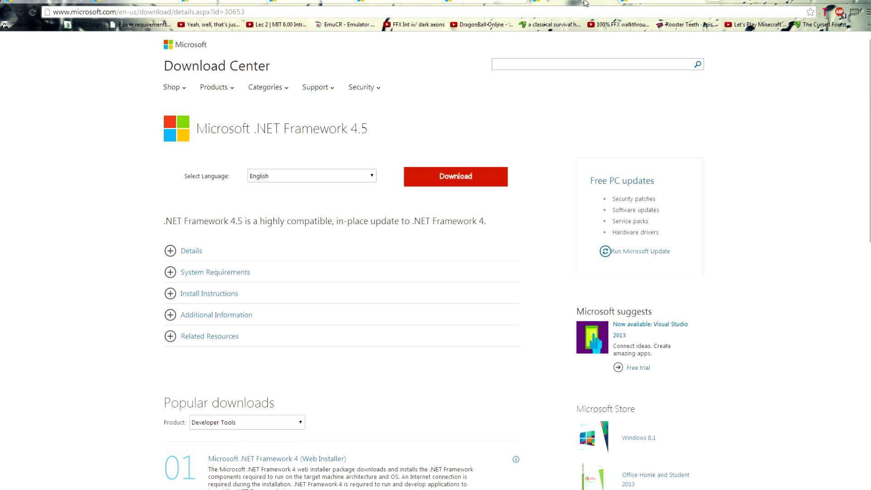
{"action": "left_click", "coordinate": [661, 1]}
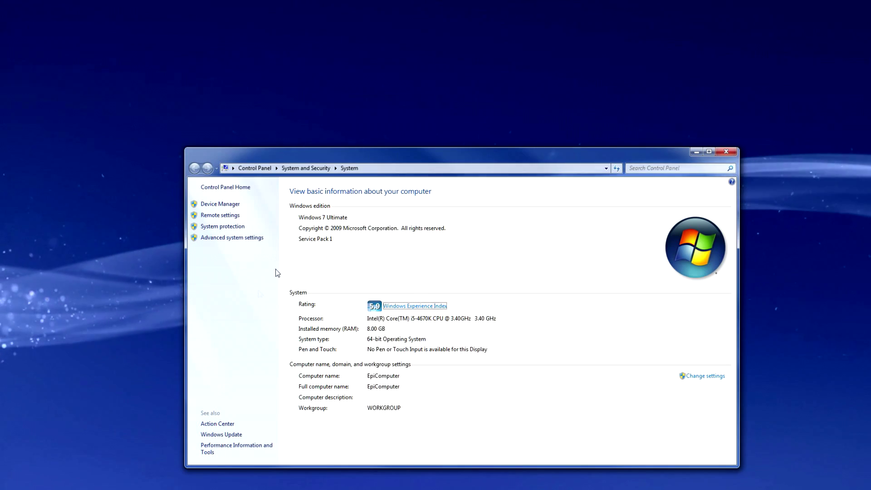
- Open Windows Update from the System page's See also section to check for important updates
{"action": "left_click", "coordinate": [223, 436]}
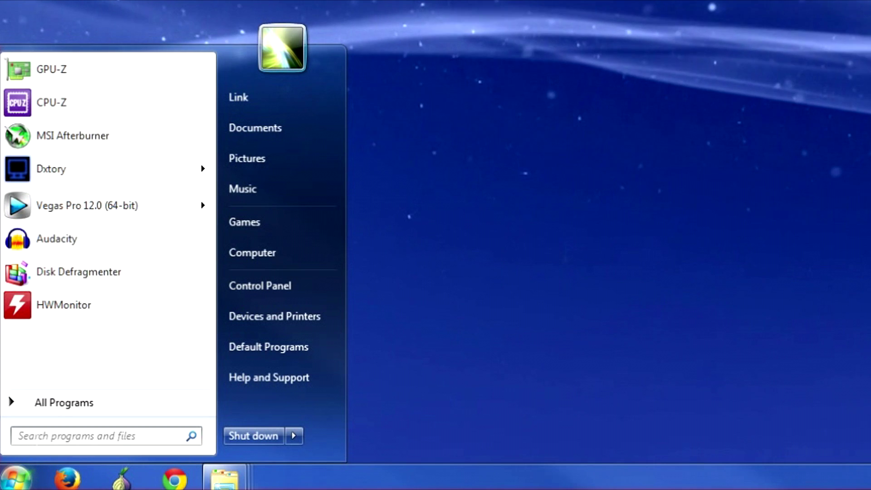
- Launch Disk Defragmenter via a Start search for 'disk' and select the Windows 7 (C:) drive
{"action": "type", "text": "disk"}
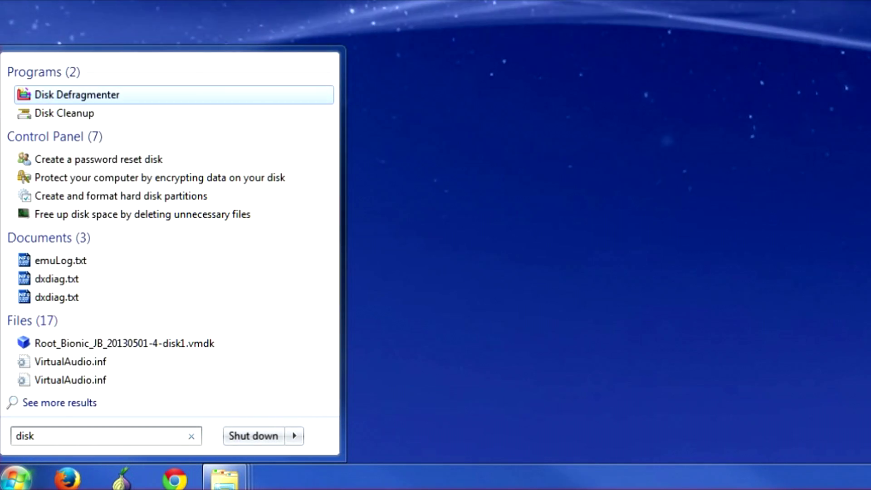
{"action": "left_click", "coordinate": [107, 91]}
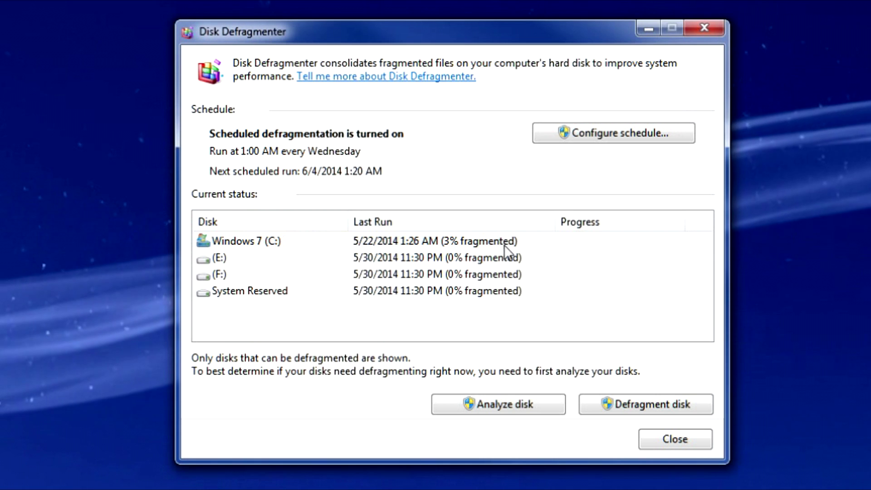
{"action": "left_click", "coordinate": [505, 245]}
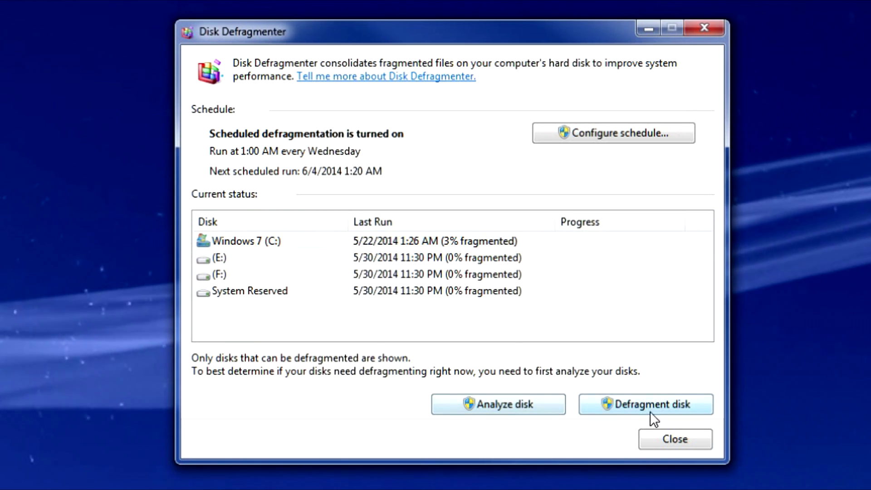